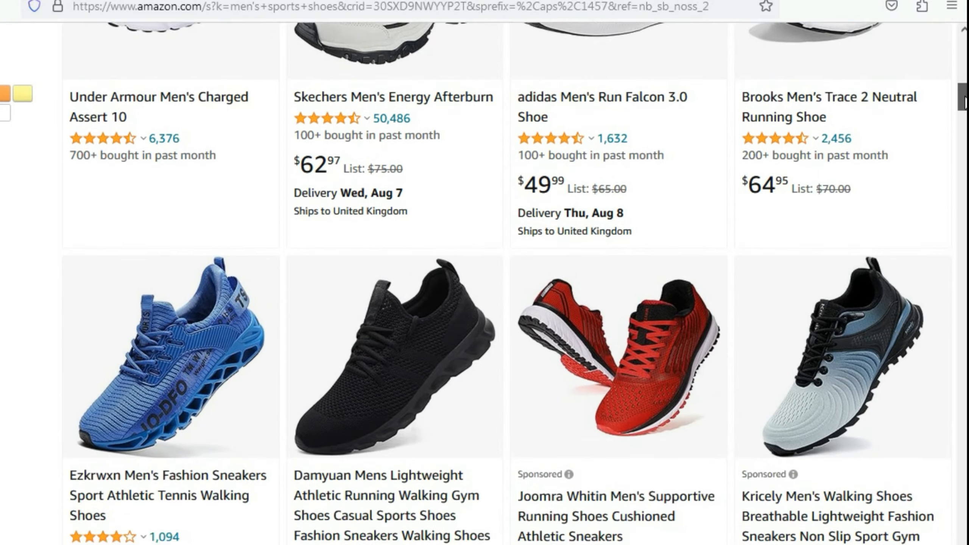
Browse the men's sports shoes results, start signing up for the Amazon Associates program, and check the account's selected tracking ID
left_click_drag(963, 98, 958, 150)
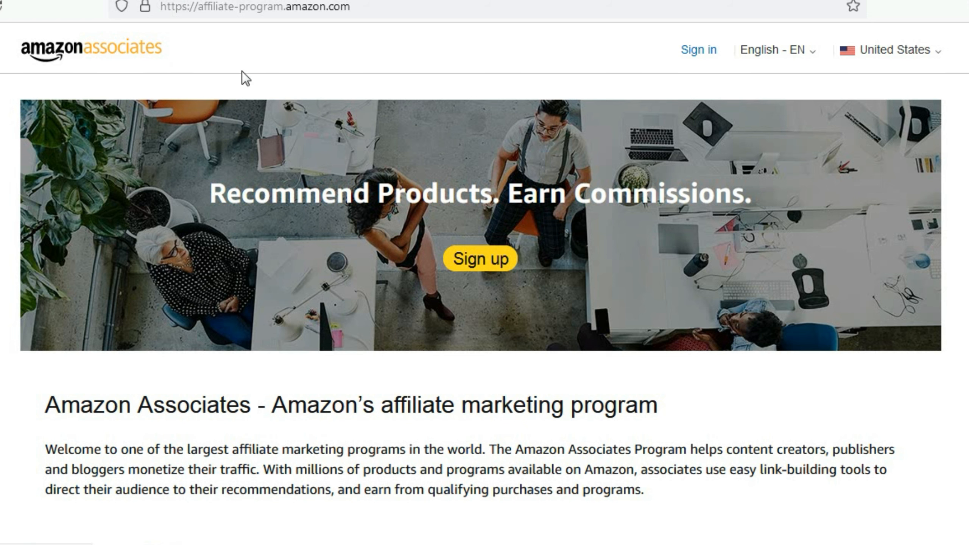
scroll(484, 289, "down", 4)
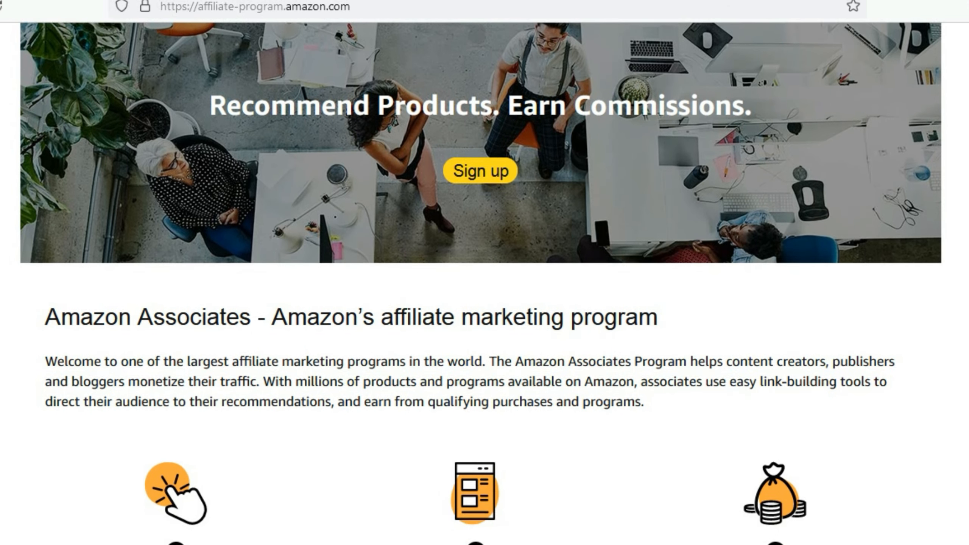
scroll(484, 288, "down", 6)
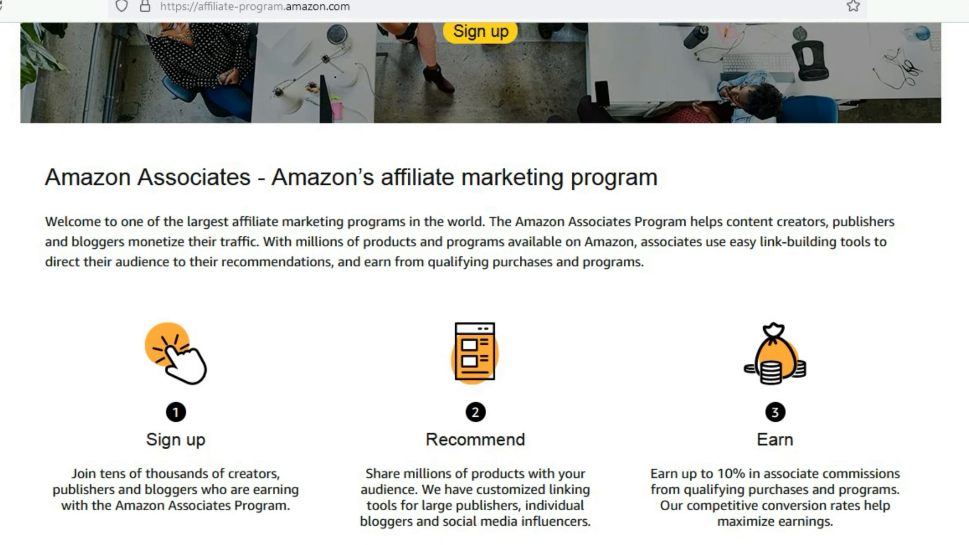
scroll(485, 288, "down", 4)
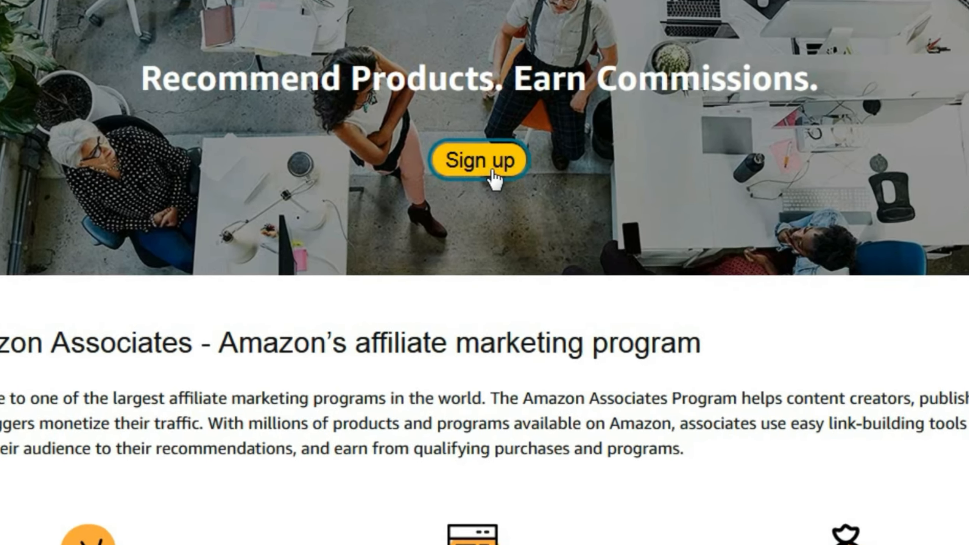
left_click(478, 191)
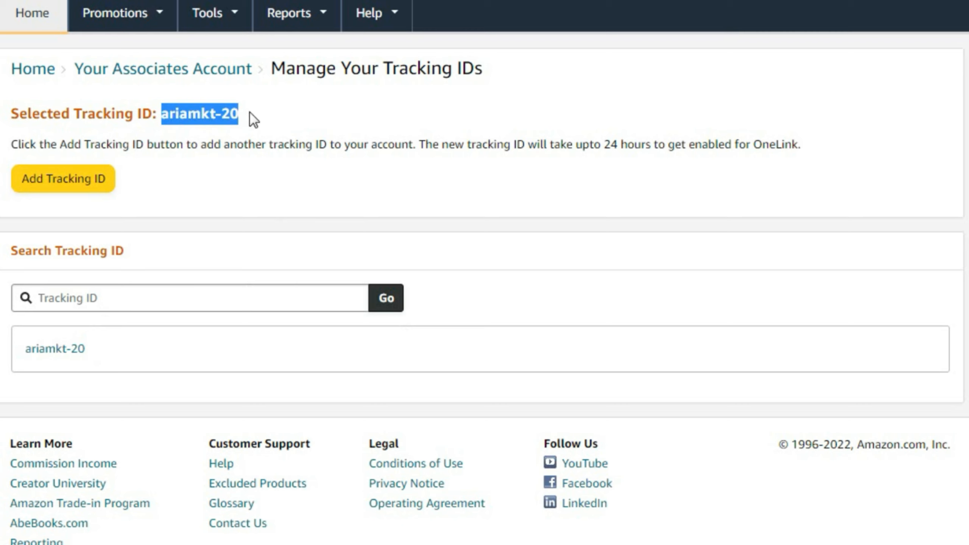
left_click(272, 111)
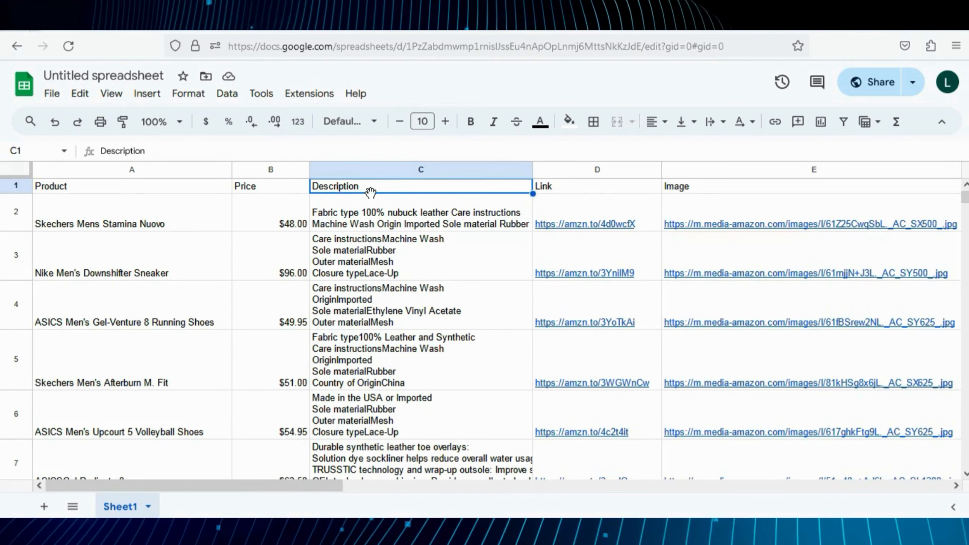
Examine the product spreadsheet's Description, Link, Image and Product columns and the first product entry
left_click(580, 189)
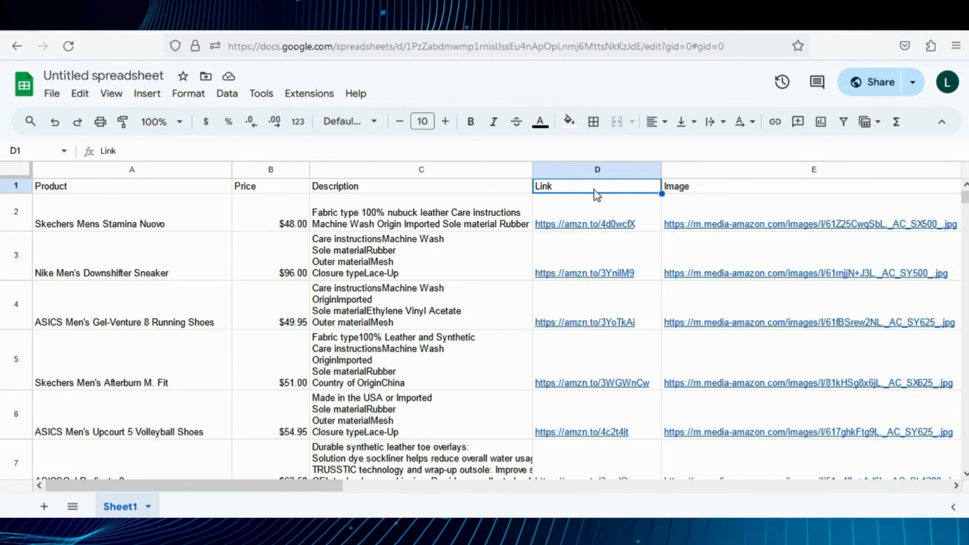
left_click(696, 194)
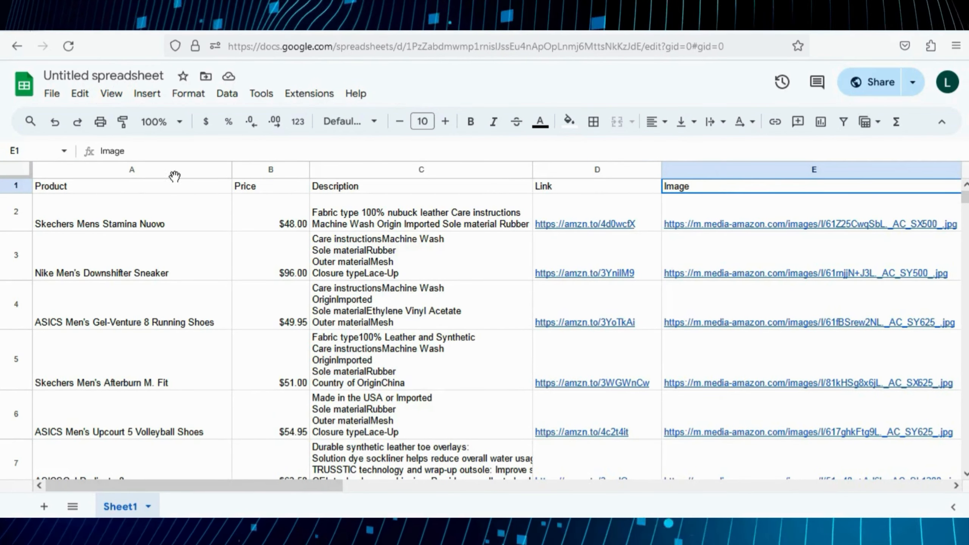
left_click(146, 188)
left_click(188, 226)
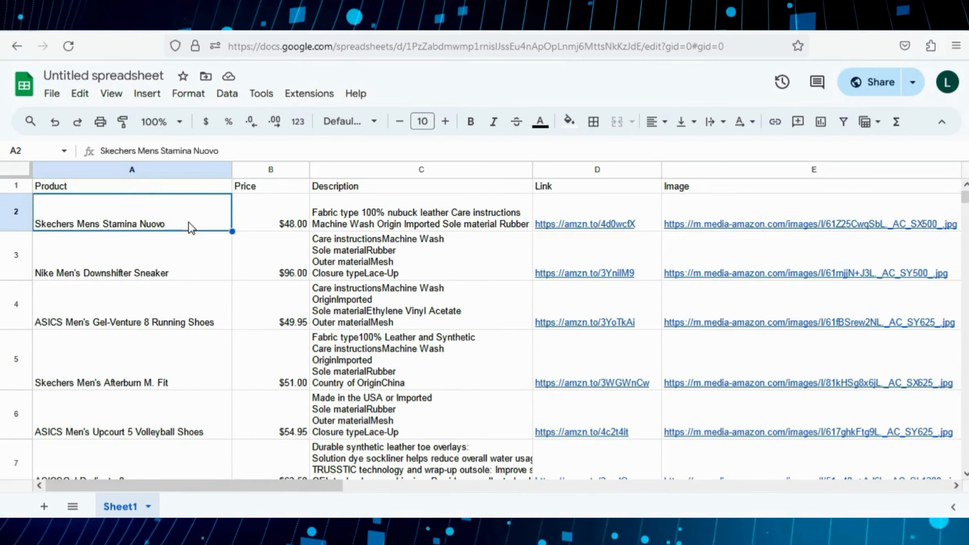
key("Up")
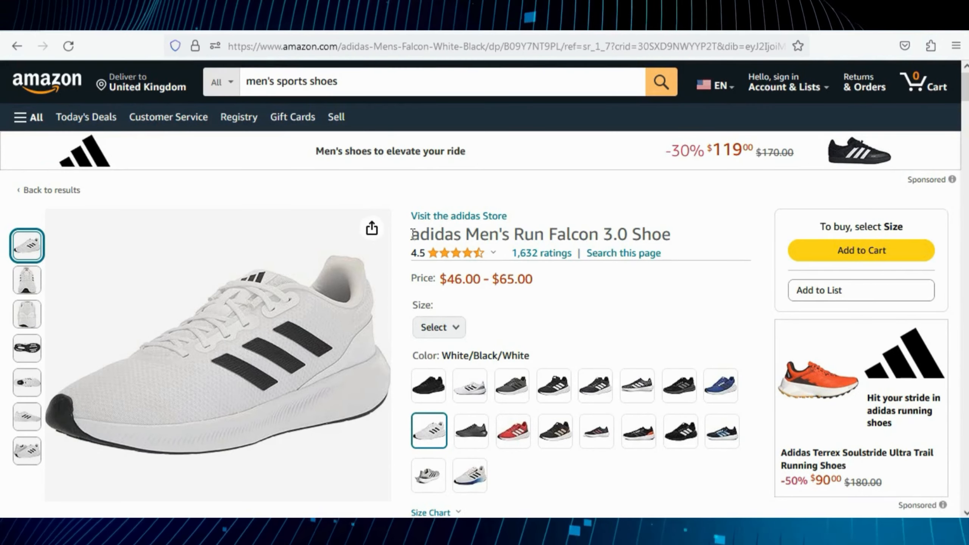
Examine the title, price and product details of the adidas Men's Run Falcon 3.0 Shoe on its Amazon page
left_click_drag(411, 235, 669, 226)
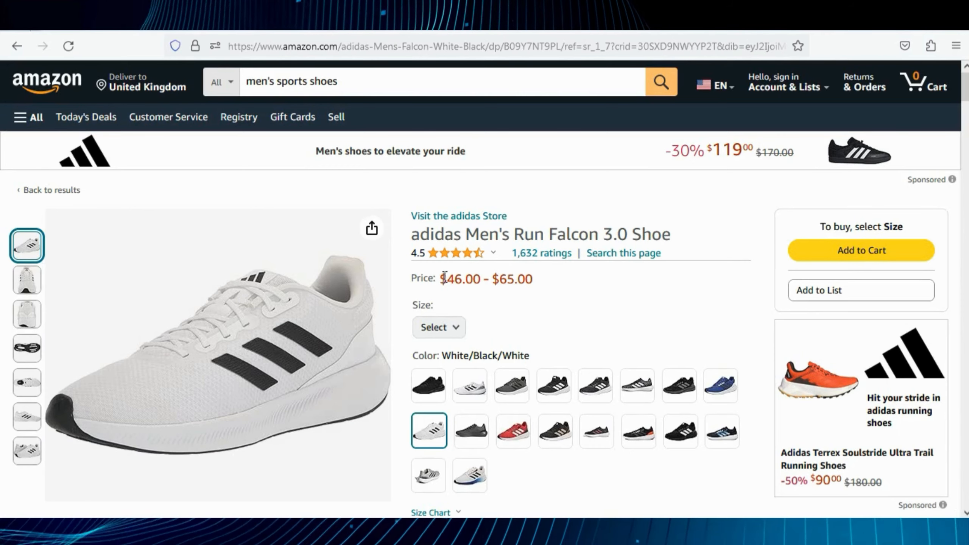
left_click_drag(443, 278, 552, 284)
left_click(474, 289)
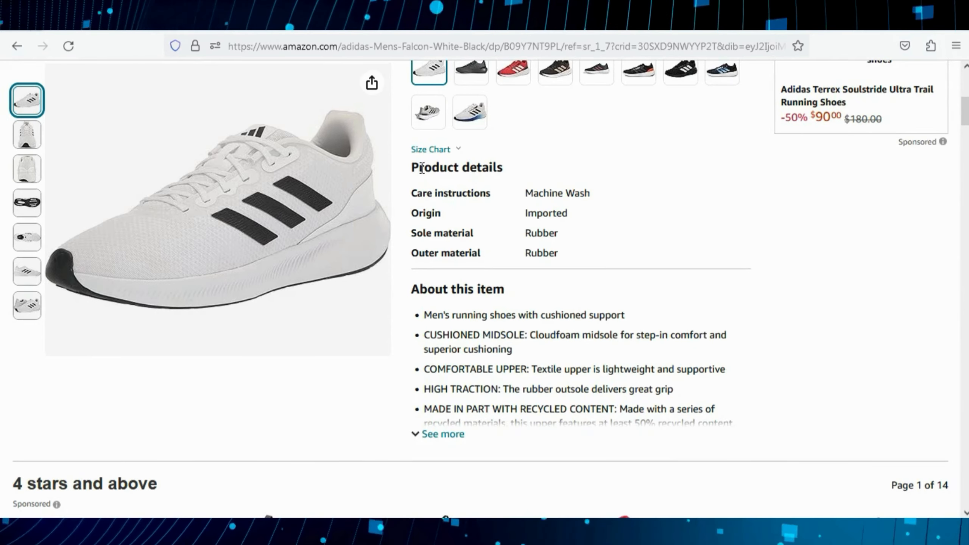
left_click_drag(411, 181, 617, 385)
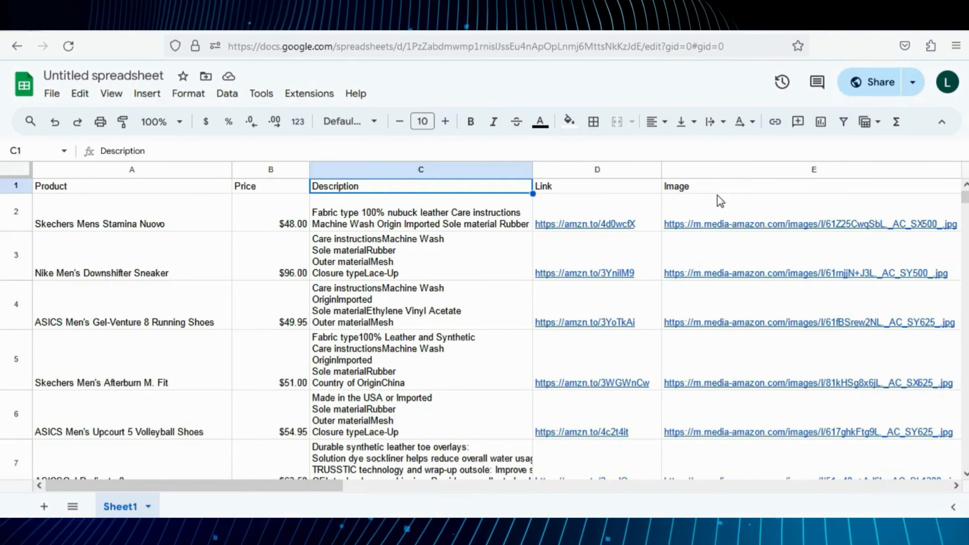
Open the white adidas Run Falcon 3.0 product image in its own tab and copy the image's web address
left_click_drag(716, 194, 717, 188)
left_click(718, 186)
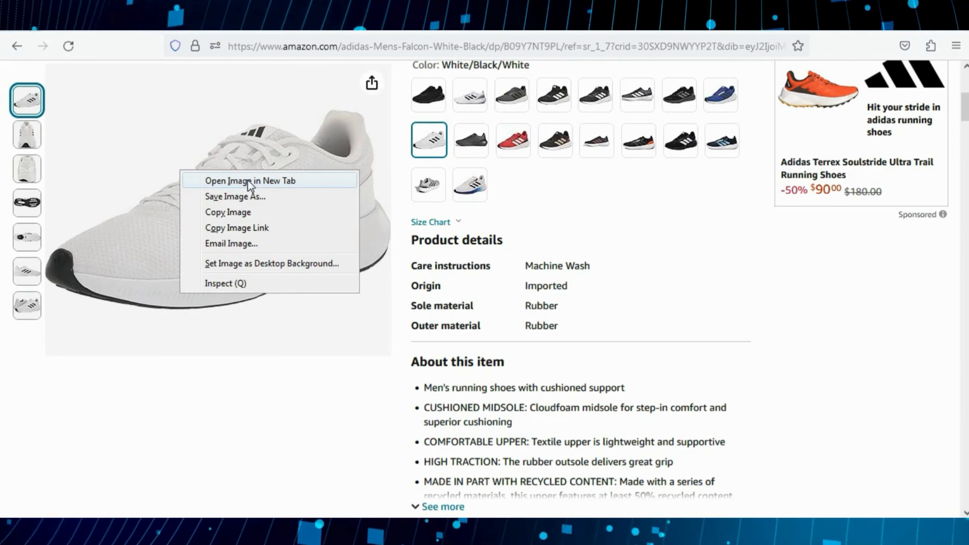
left_click(295, 182)
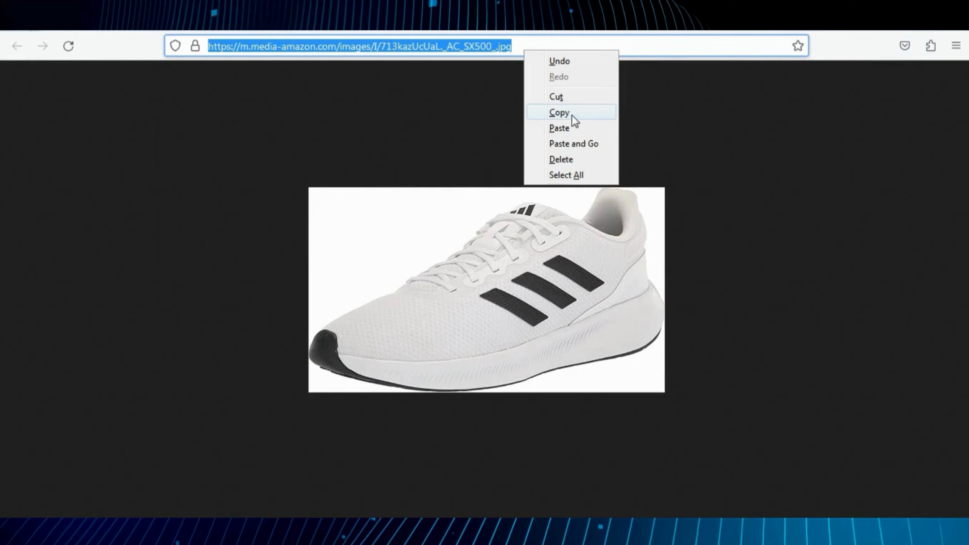
left_click(571, 116)
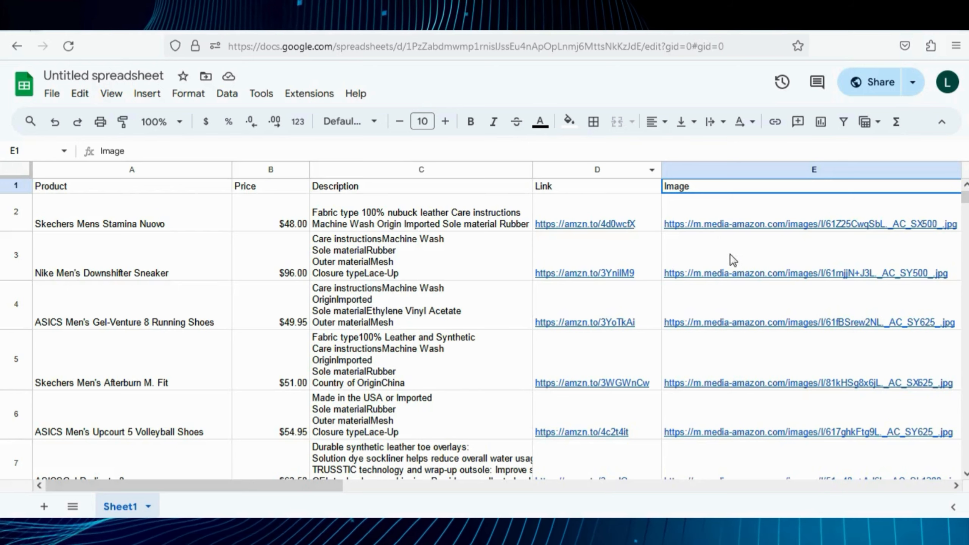
Look through the image links and product rows of the shoe spreadsheet
mouse_move(779, 283)
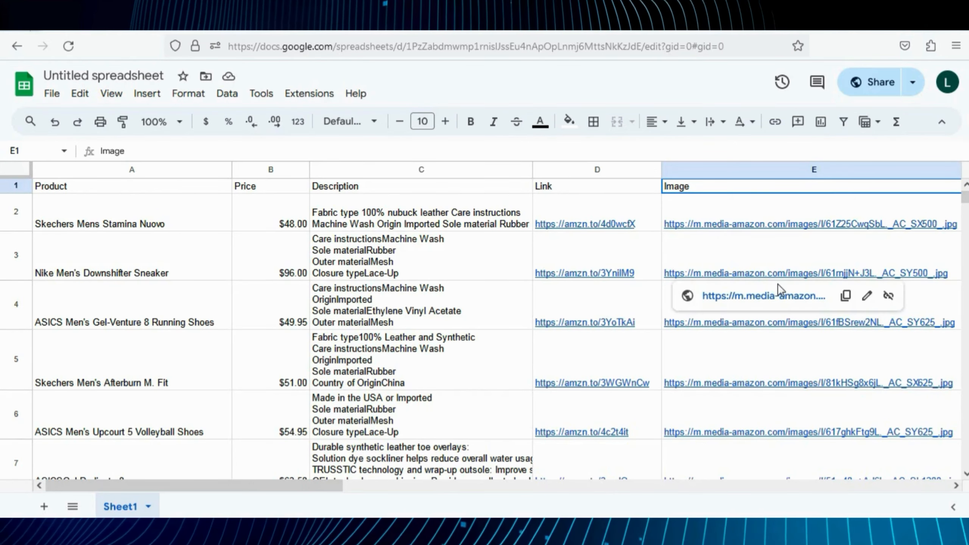
scroll(777, 283, "down", 10)
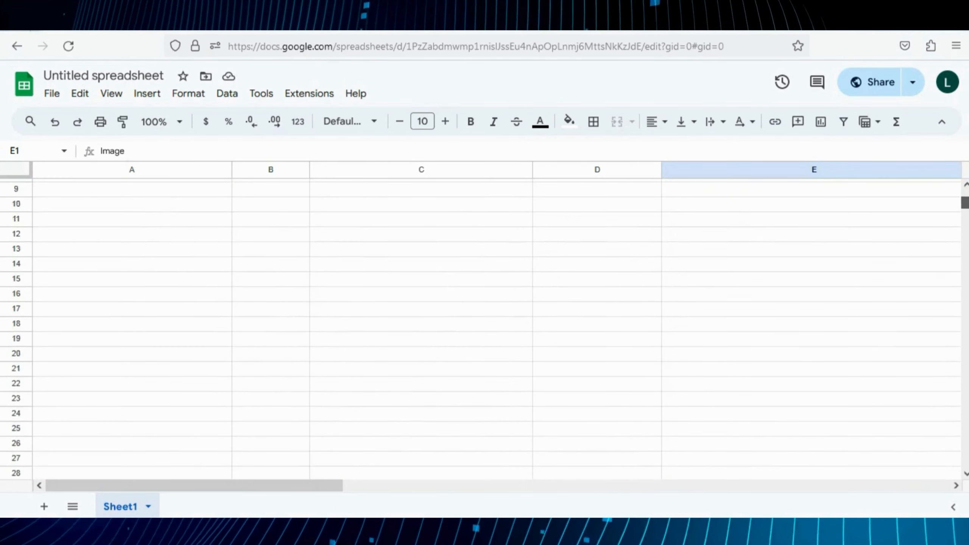
scroll(778, 283, "up", 5)
scroll(777, 283, "down", 8)
scroll(777, 283, "up", 5)
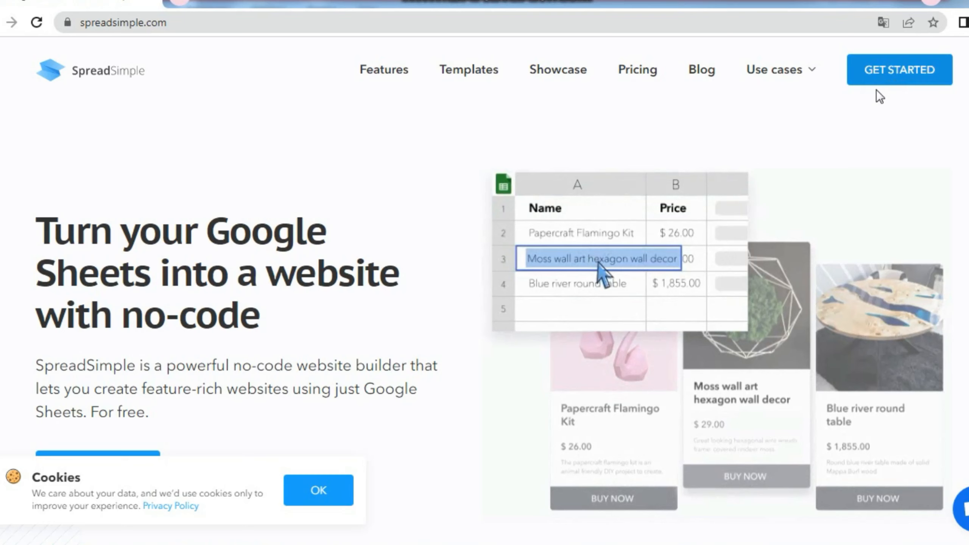
Switch to SpreadSimple, sign in with the Google account, and start adding a new website
left_click(908, 87)
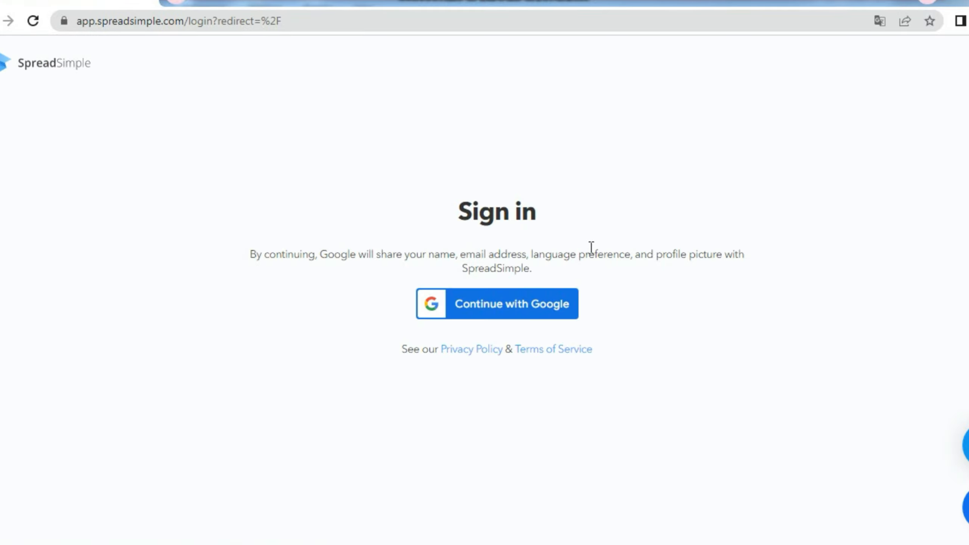
left_click(510, 315)
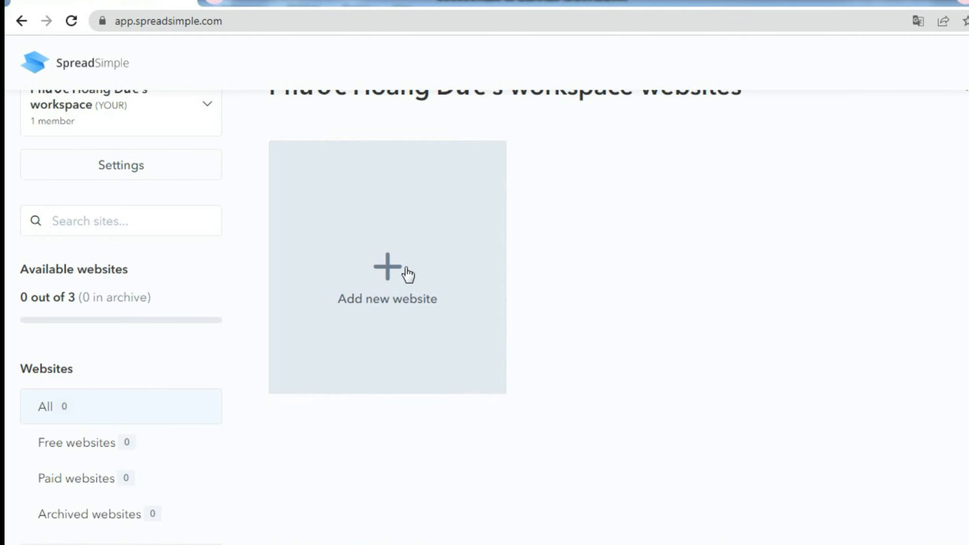
left_click(426, 268)
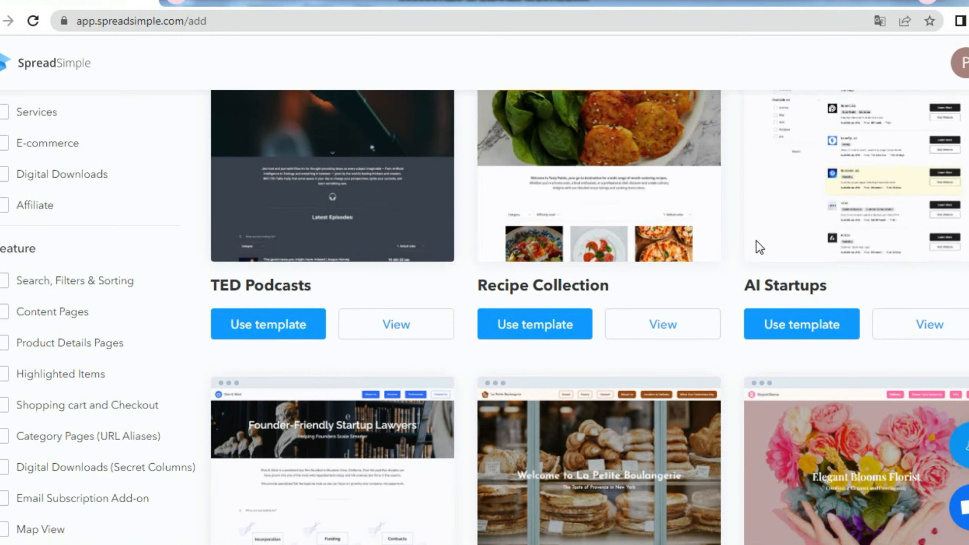
Browse the website templates and look through the preview of the Car Dealer template
scroll(754, 240, "up", 4)
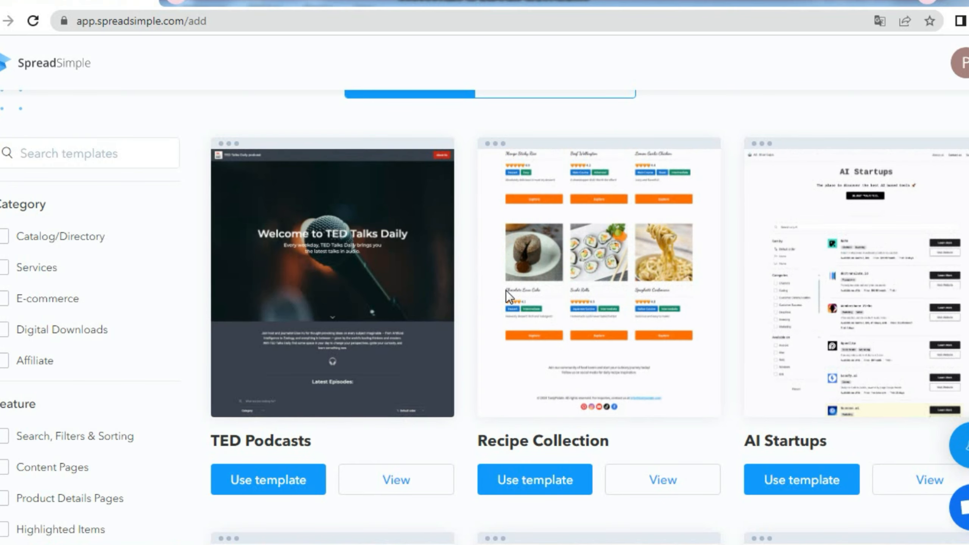
scroll(416, 399, "down", 12)
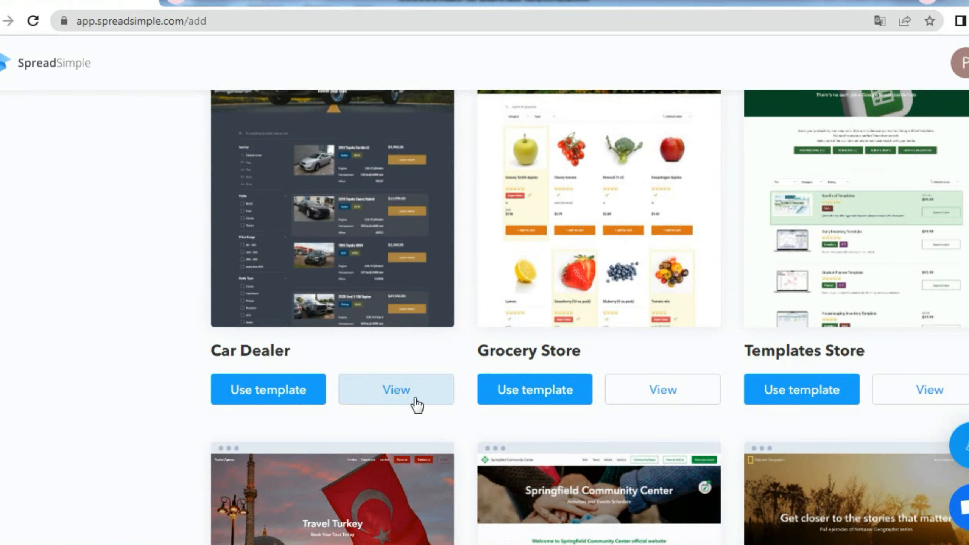
left_click(416, 399)
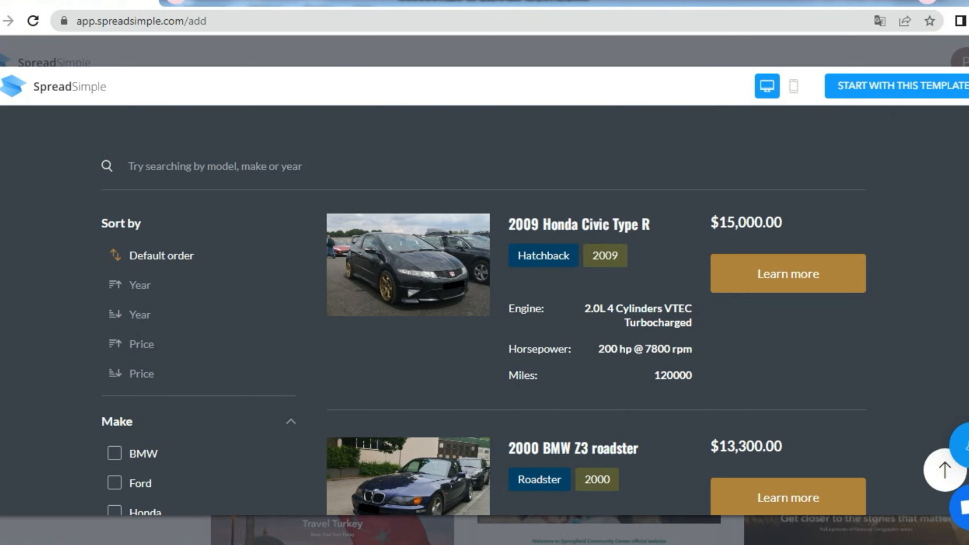
scroll(483, 315, "down", 5)
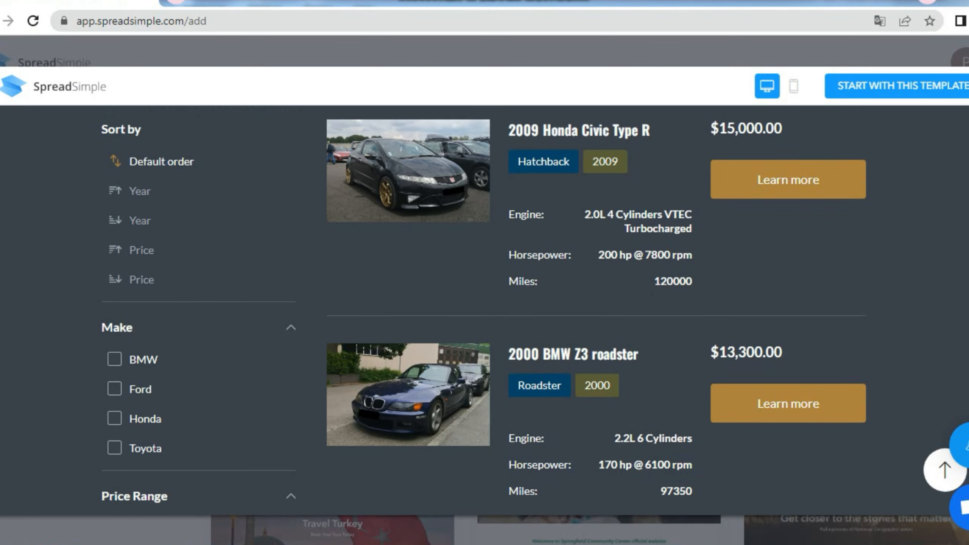
scroll(595, 306, "down", 2)
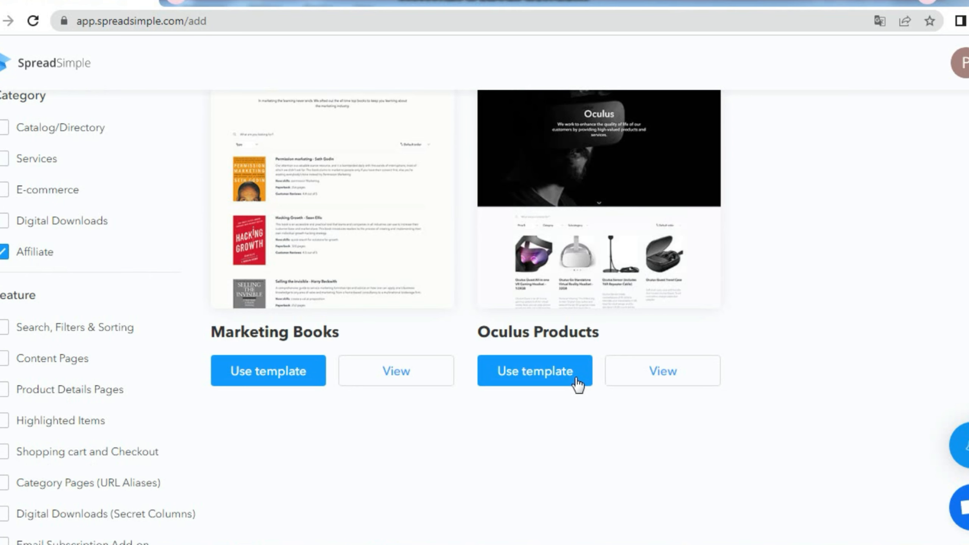
Create the website from the Oculus Products template in the Affiliate category and look over its page preview
left_click(544, 388)
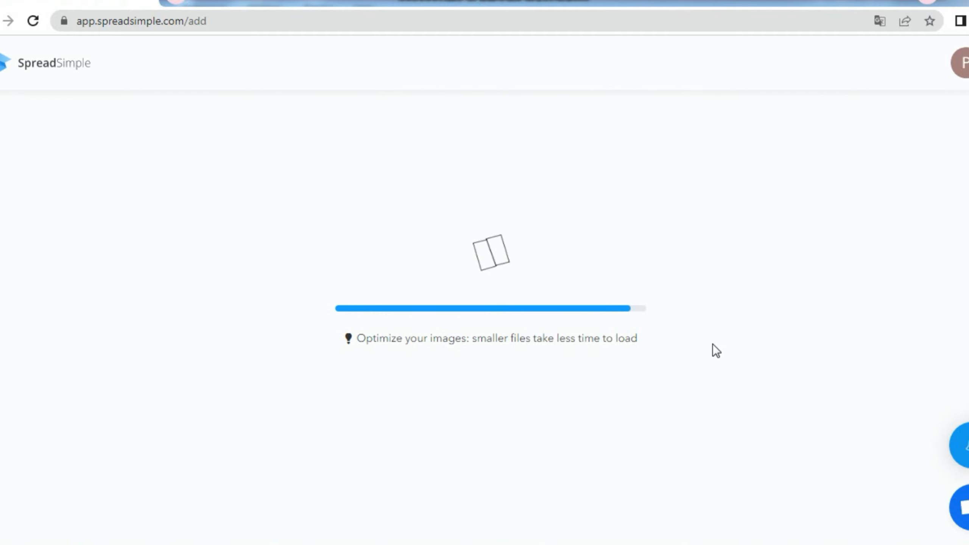
scroll(661, 325, "down", 5)
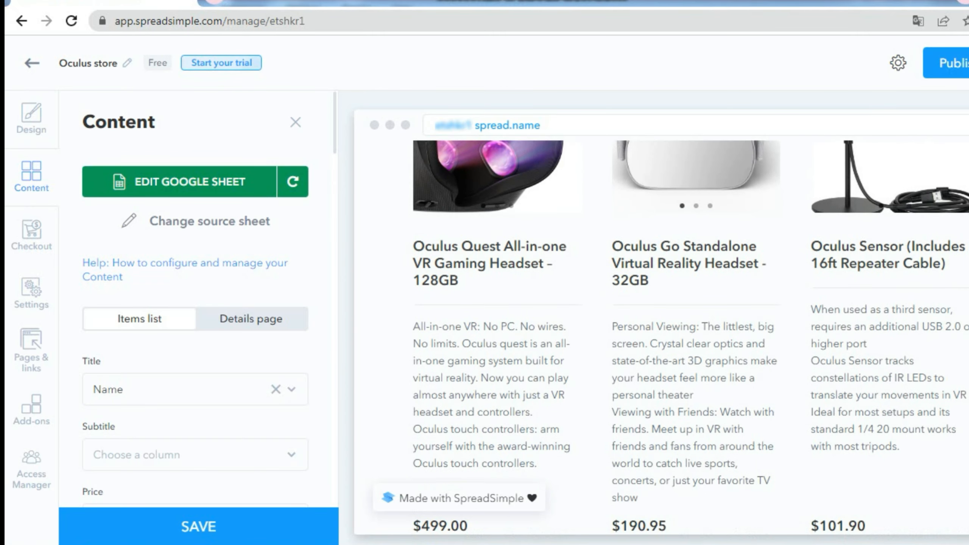
scroll(660, 324, "up", 6)
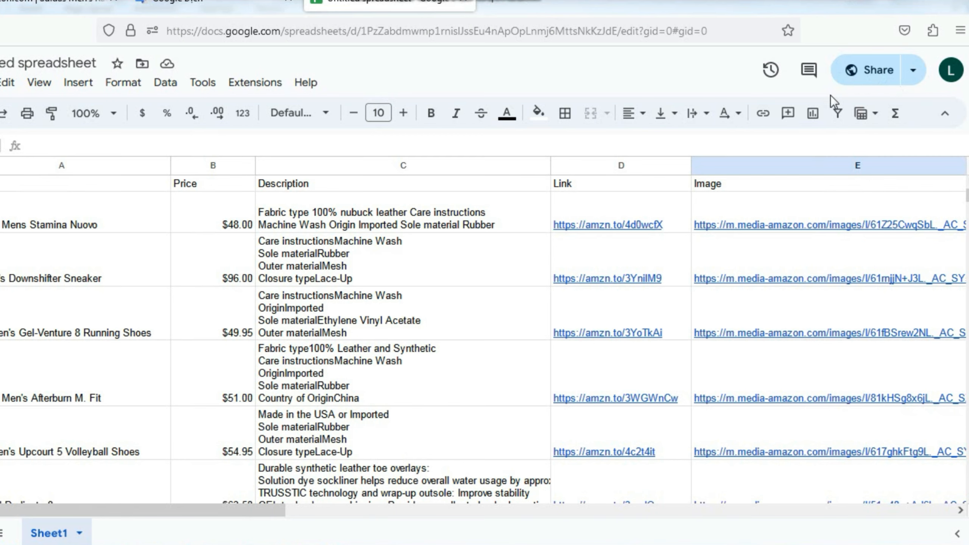
Get the shoe spreadsheet's sharing link, submit it as the site's new source sheet, and look over the product cards in the preview
left_click(872, 78)
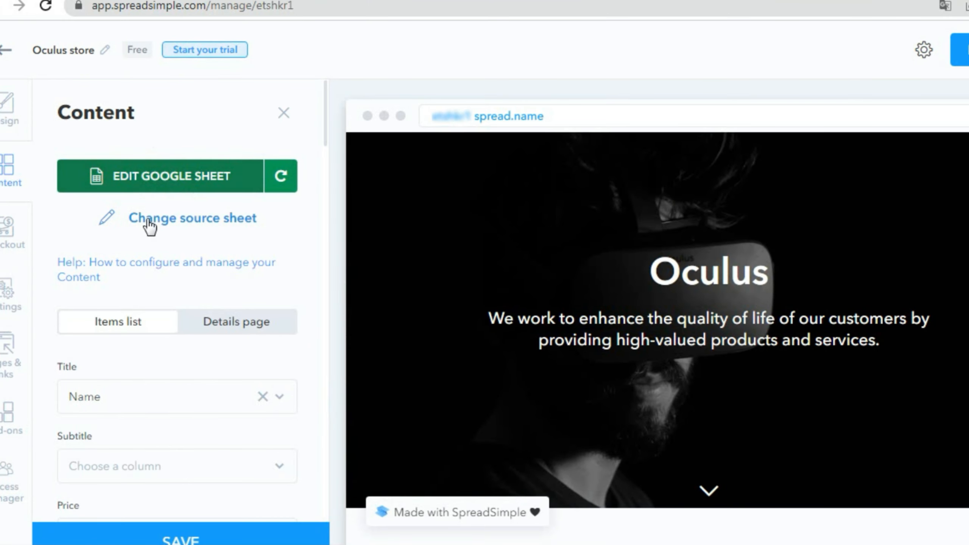
left_click(180, 228)
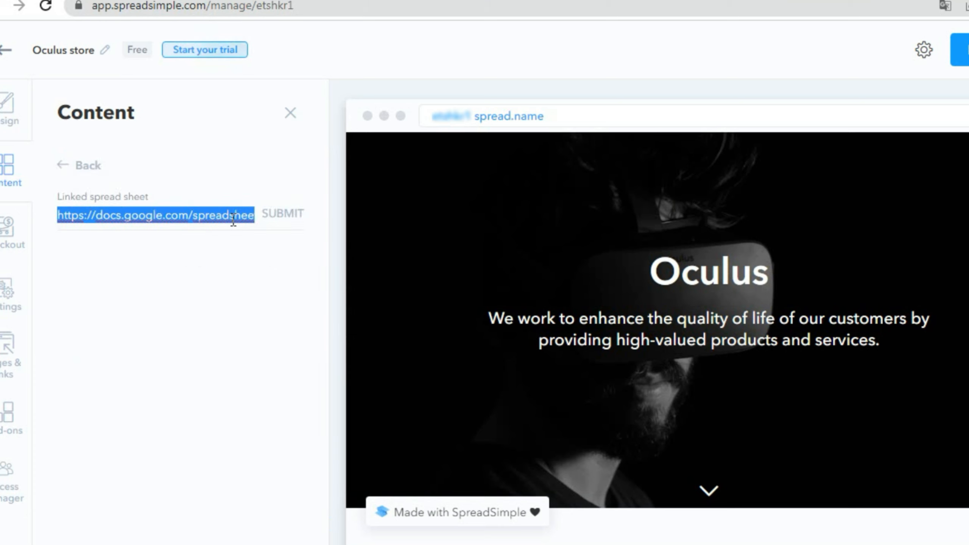
key("BackSpace")
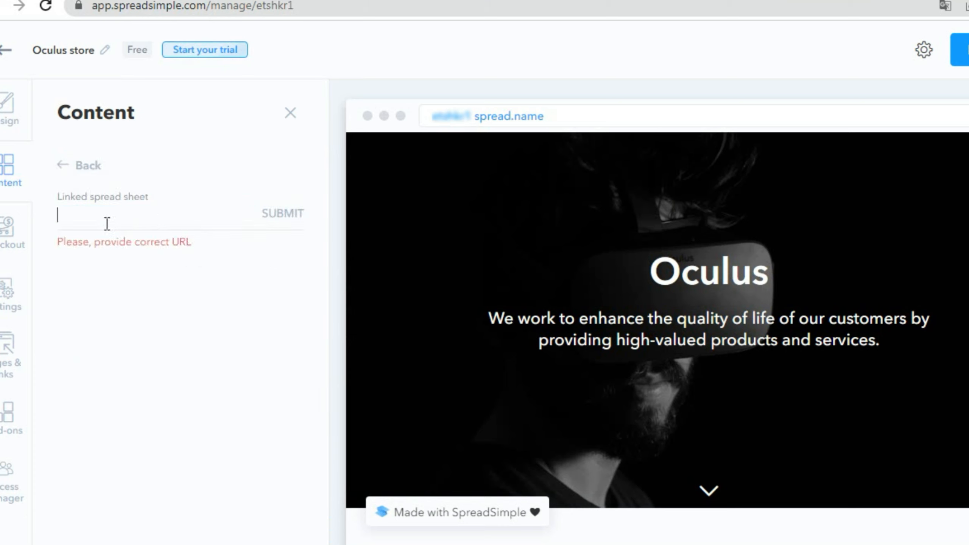
key("ctrl+v")
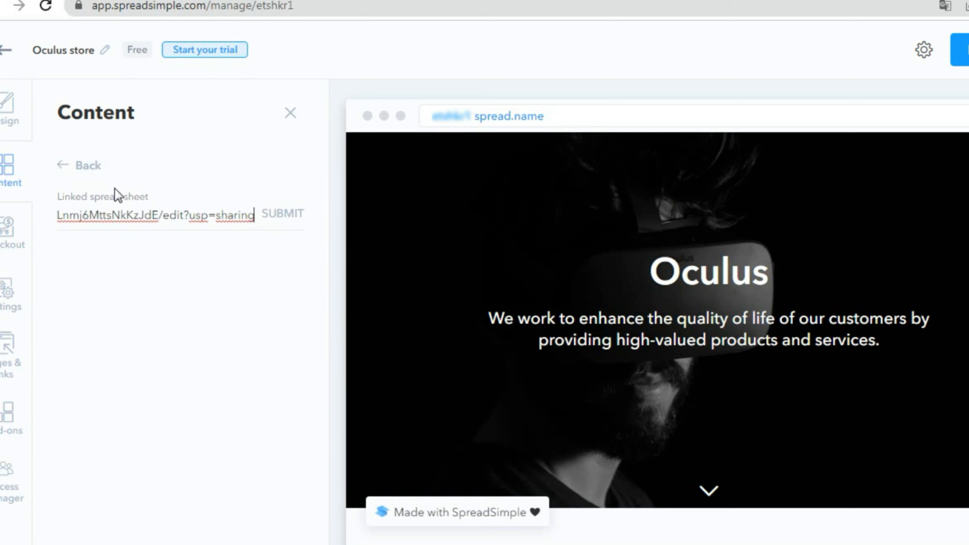
triple_click(134, 214)
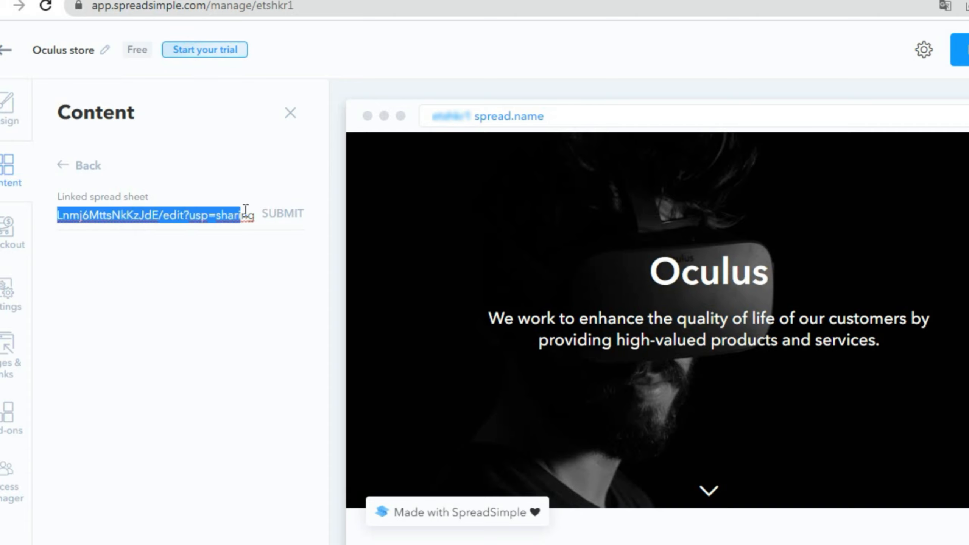
left_click(285, 217)
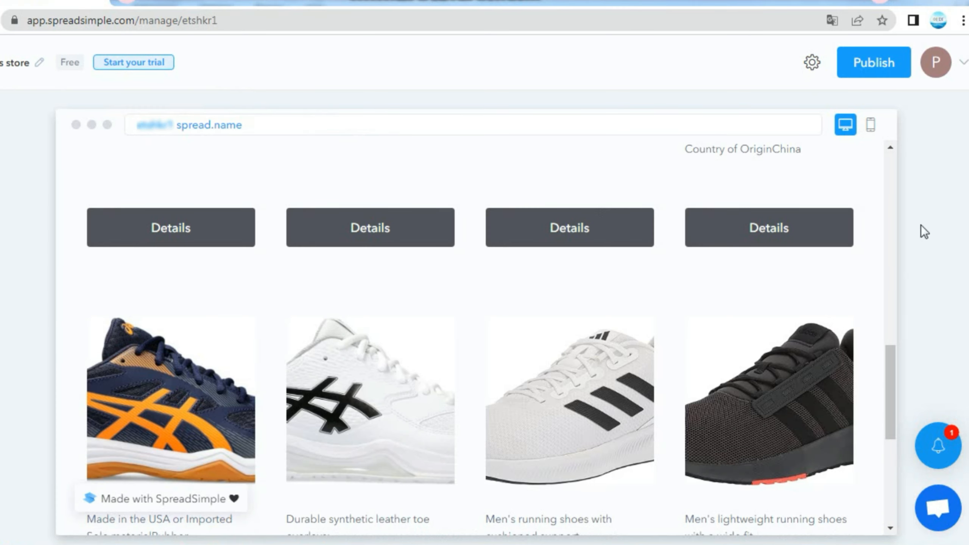
left_click_drag(895, 390, 891, 303)
left_click_drag(892, 320, 893, 358)
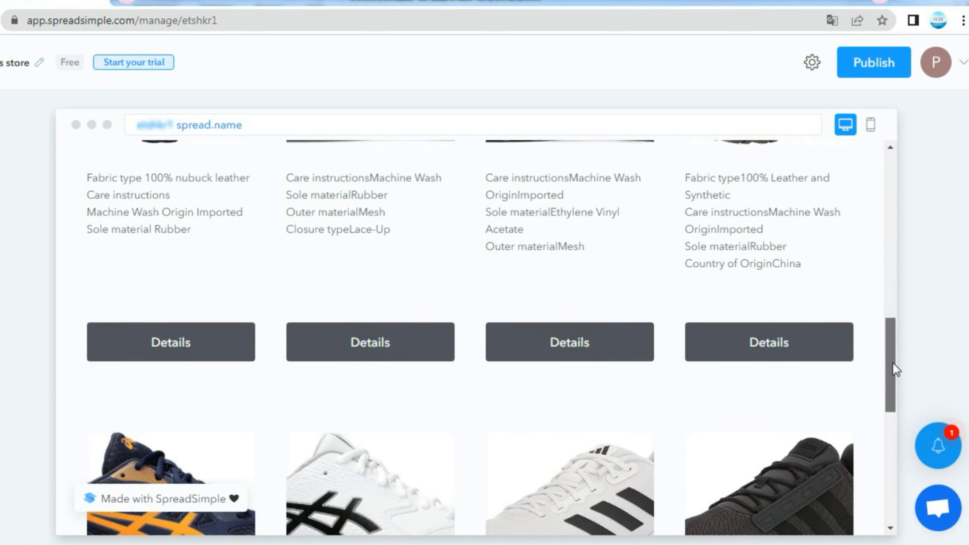
left_click_drag(892, 363, 897, 458)
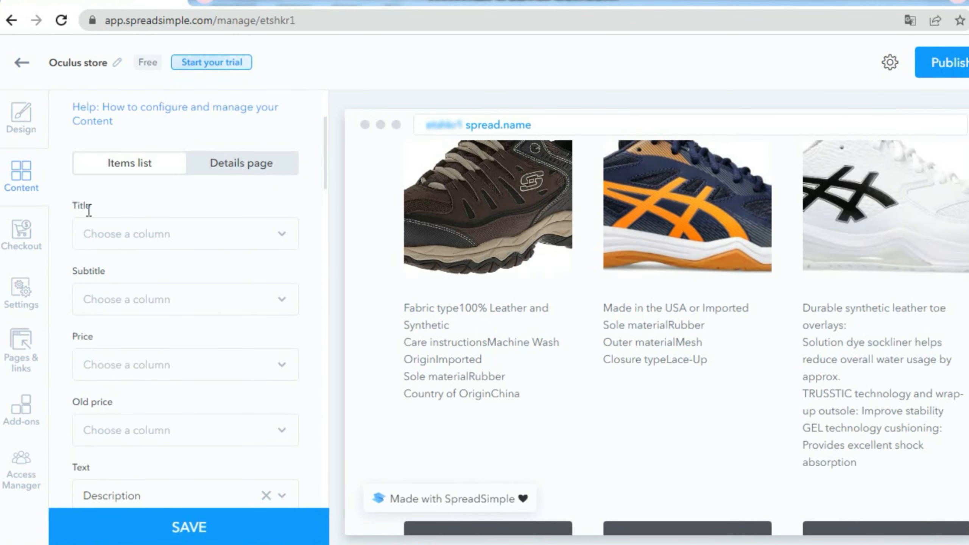
Map the items list's Title to Product, Subtitle to Description and Price to Price, and check the column used for Image
left_click(96, 229)
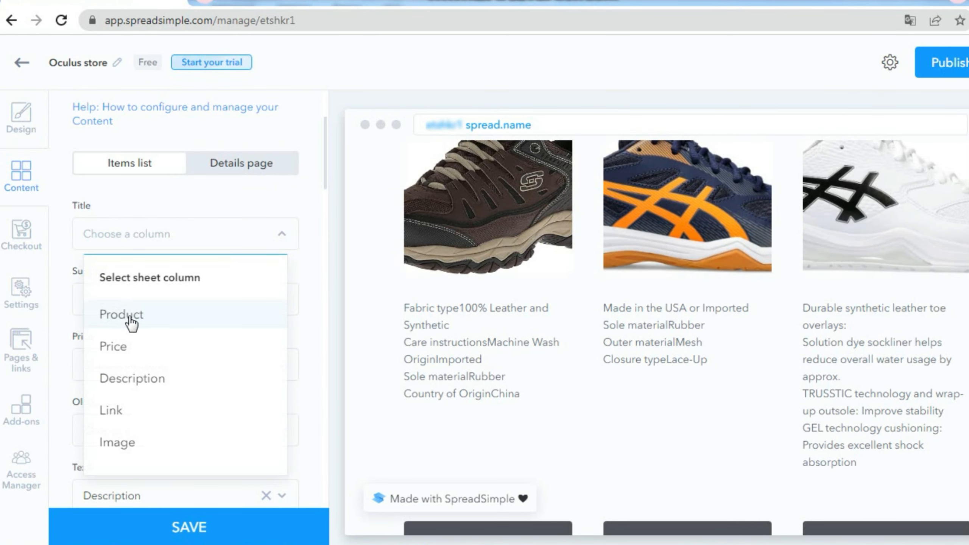
left_click(122, 314)
scroll(99, 212, "down", 2)
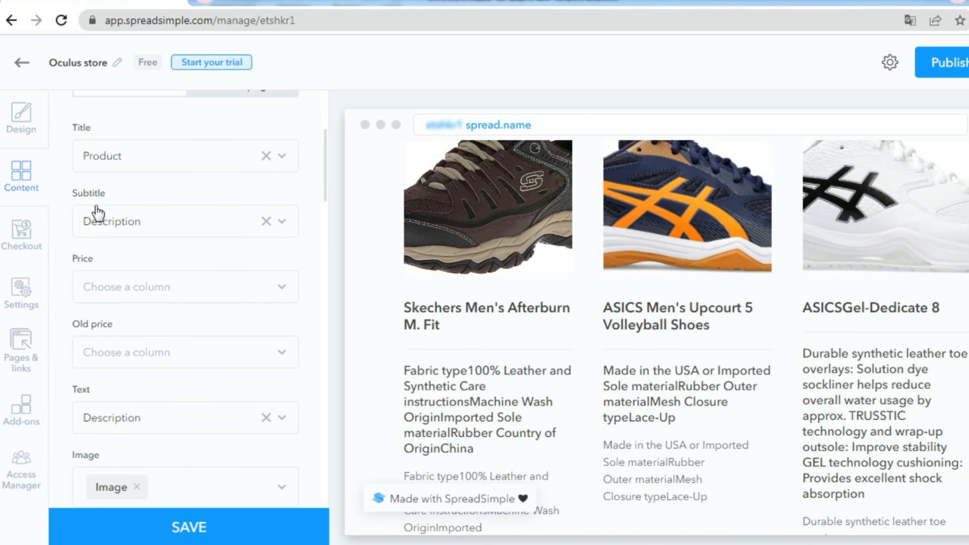
left_click_drag(75, 191, 105, 191)
left_click(146, 225)
left_click(158, 372)
left_click_drag(75, 259, 105, 263)
left_click(260, 291)
left_click(114, 400)
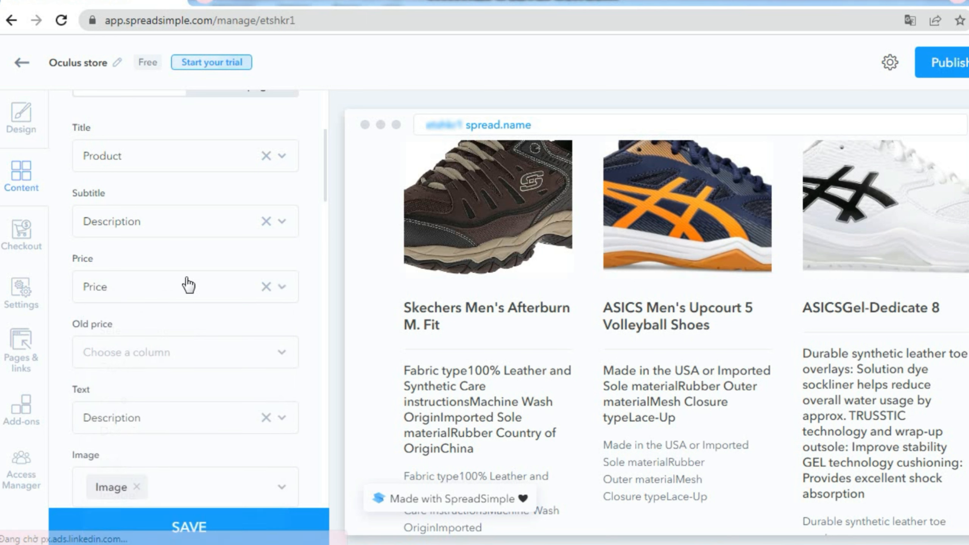
scroll(185, 266, "down", 3)
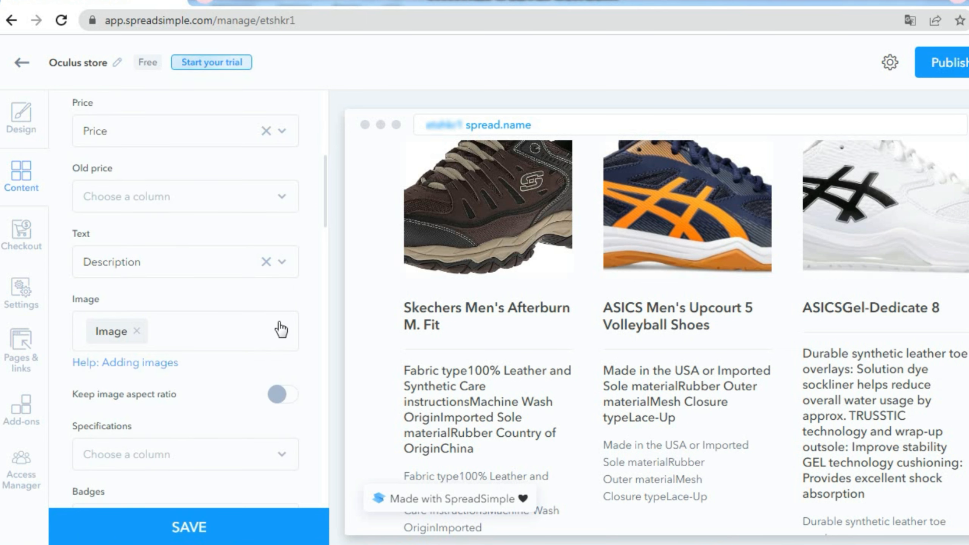
left_click(281, 329)
scroll(236, 371, "down", 3)
scroll(237, 353, "up", 3)
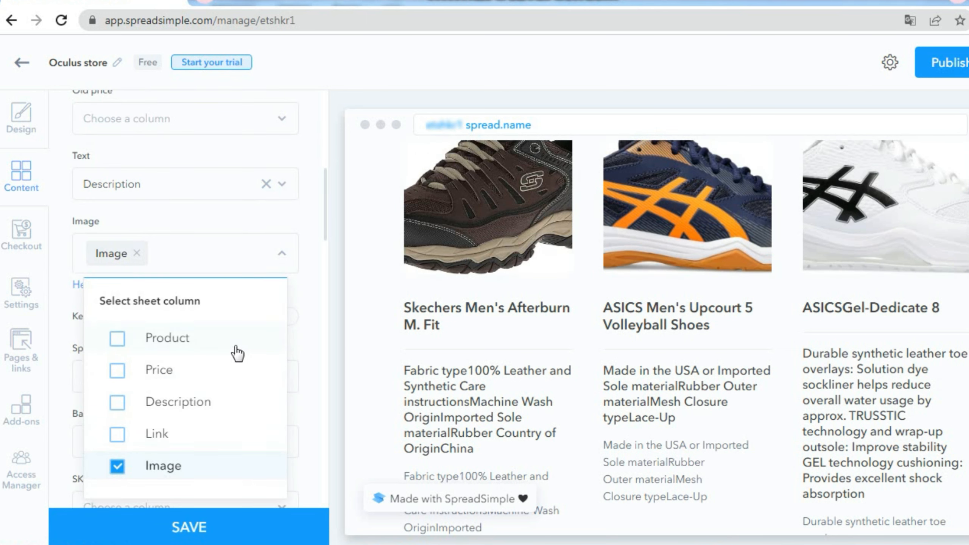
Change the label of the items list's primary button to "Buy Now"
left_click_drag(73, 232, 205, 228)
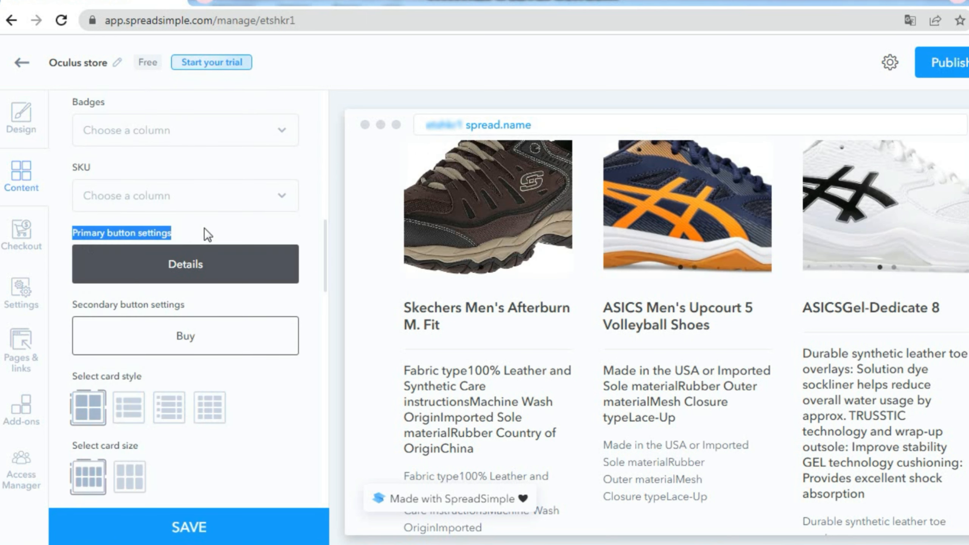
left_click(220, 227)
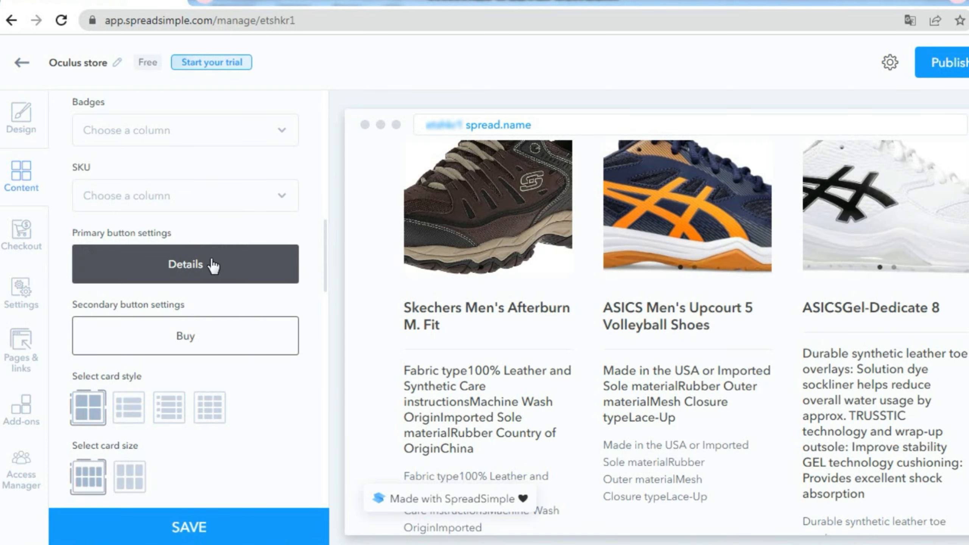
left_click(213, 266)
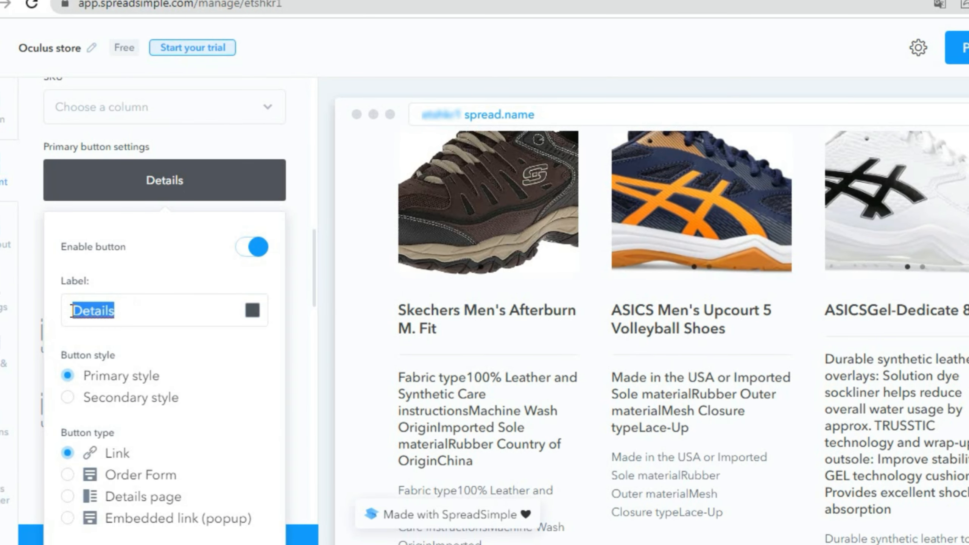
key("BackSpace")
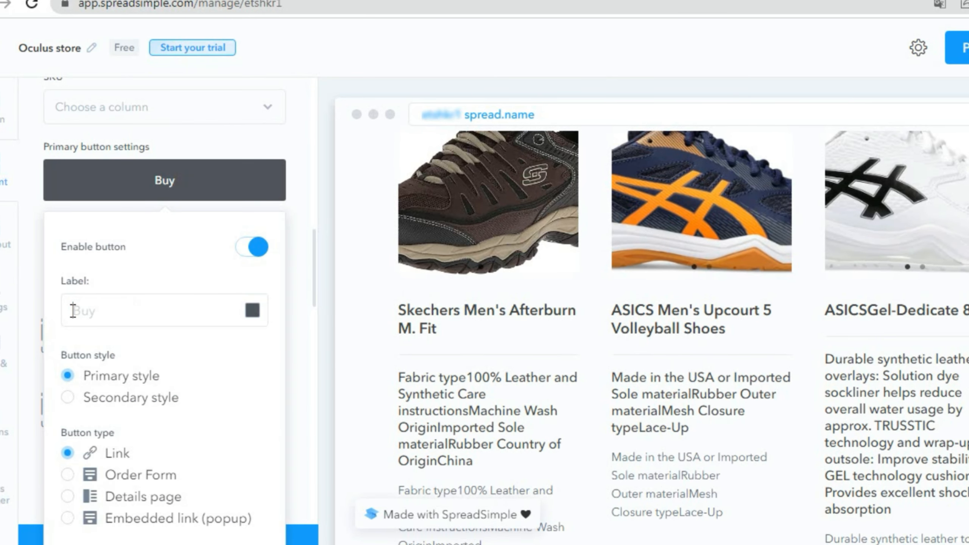
type("Buy Now")
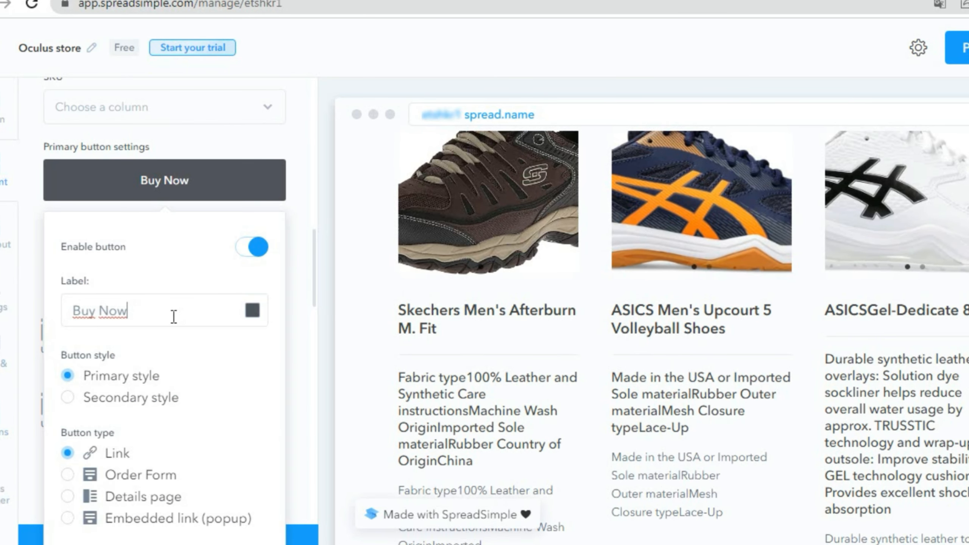
Change the primary button's color to a bright red
left_click(252, 311)
left_click(215, 342)
left_click_drag(222, 340, 237, 328)
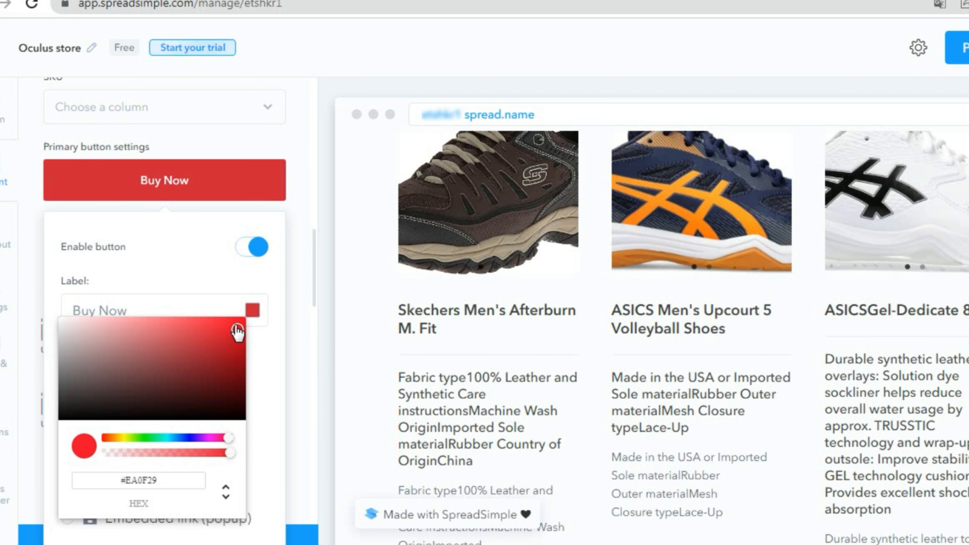
left_click(296, 401)
Set the primary button's redirect link to the sheet's Link column
scroll(284, 386, "down", 3)
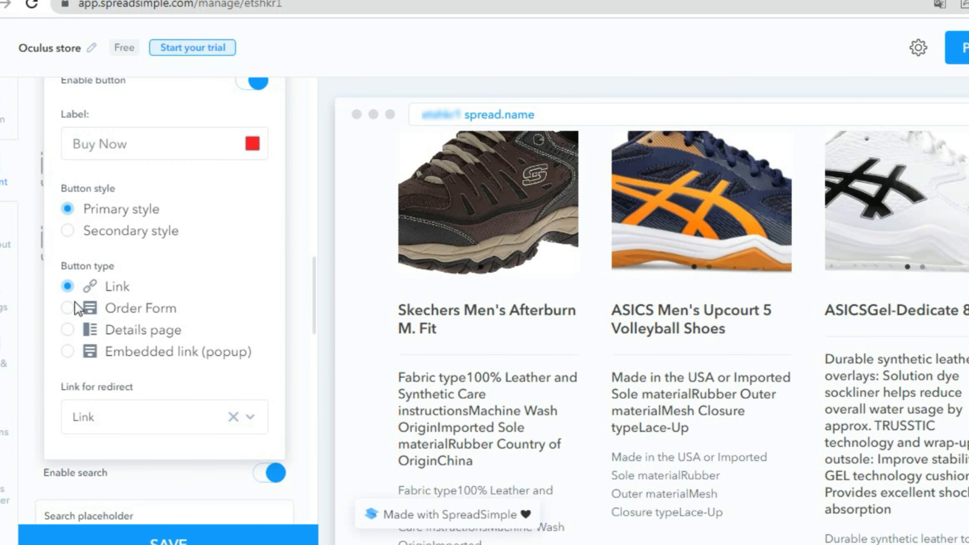
left_click(160, 417)
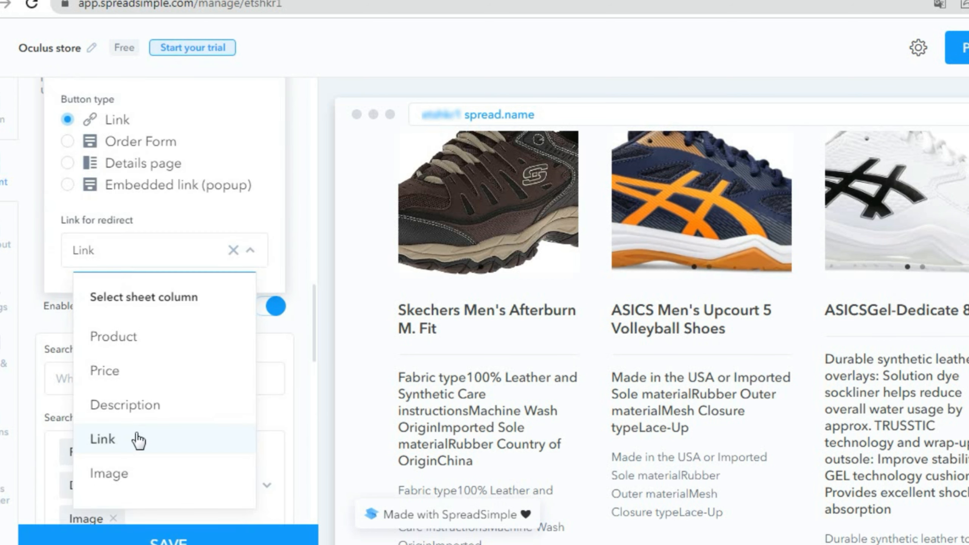